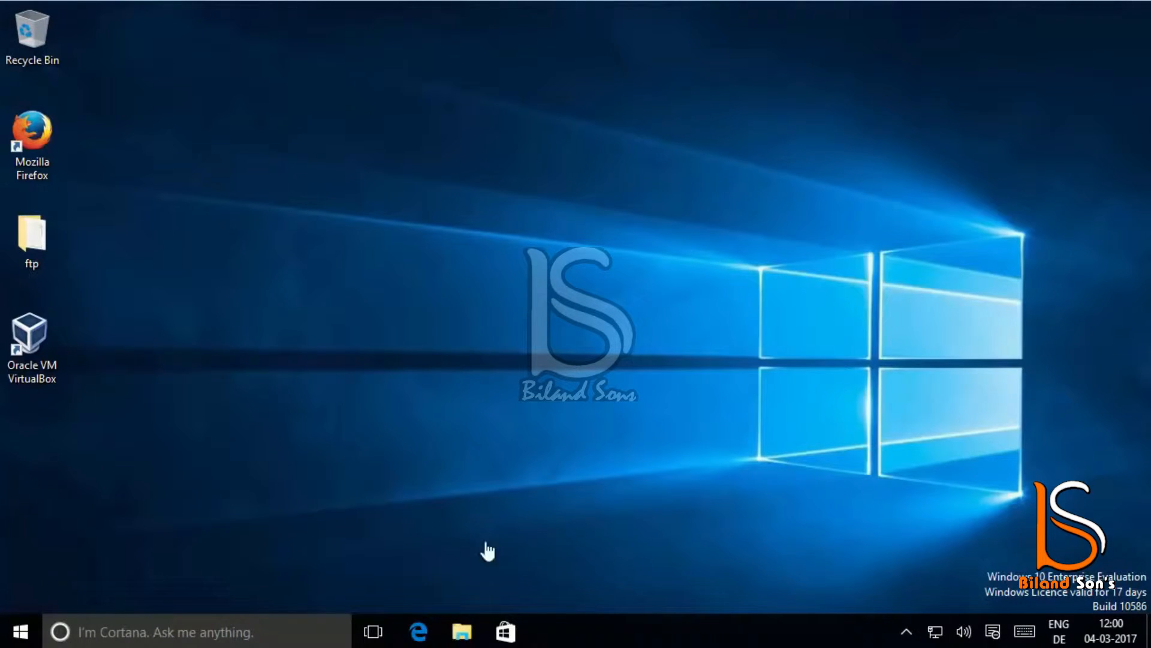
Open Computer Management for This PC from File Explorer and show Disk Management.
click(21, 632)
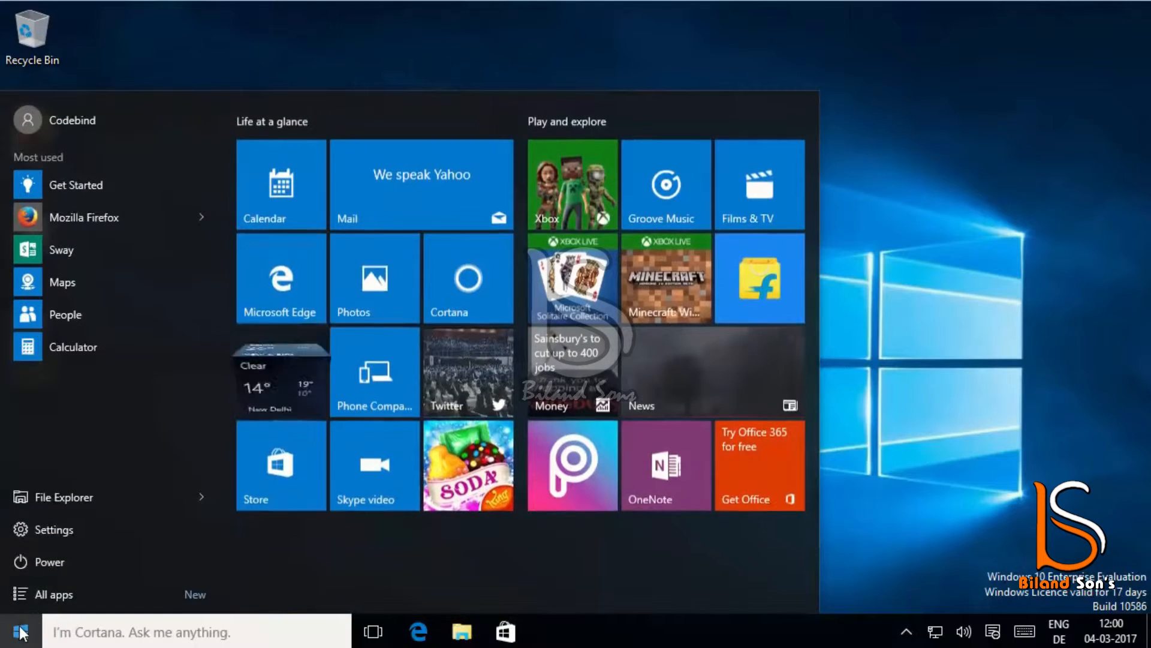
click(52, 498)
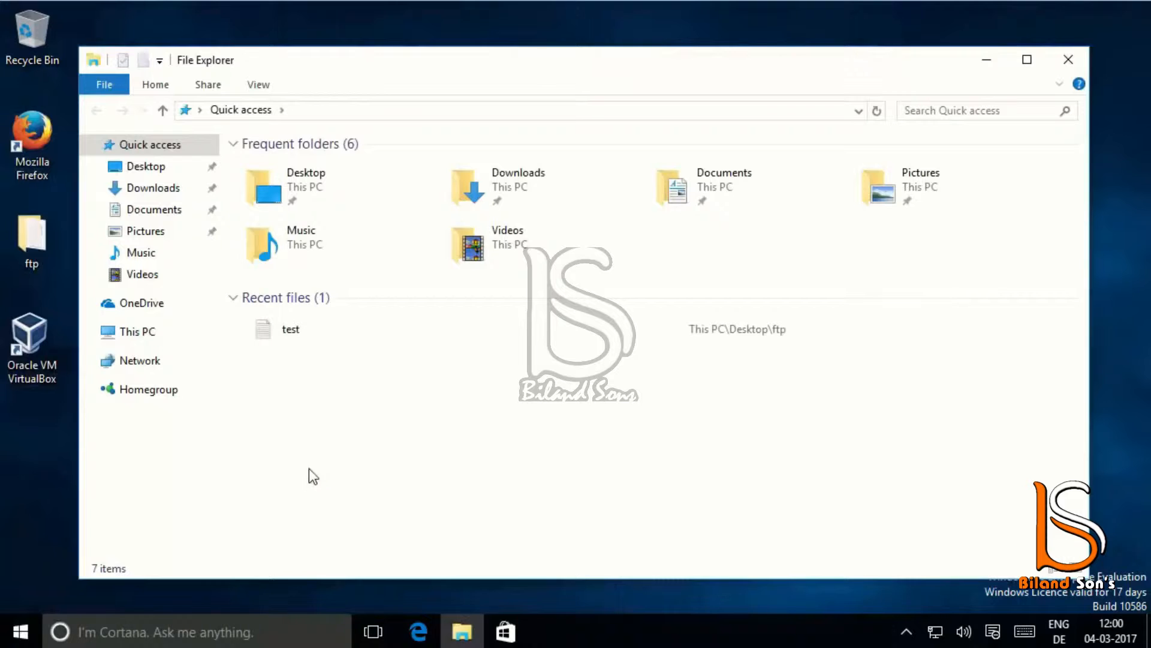
right_click(157, 334)
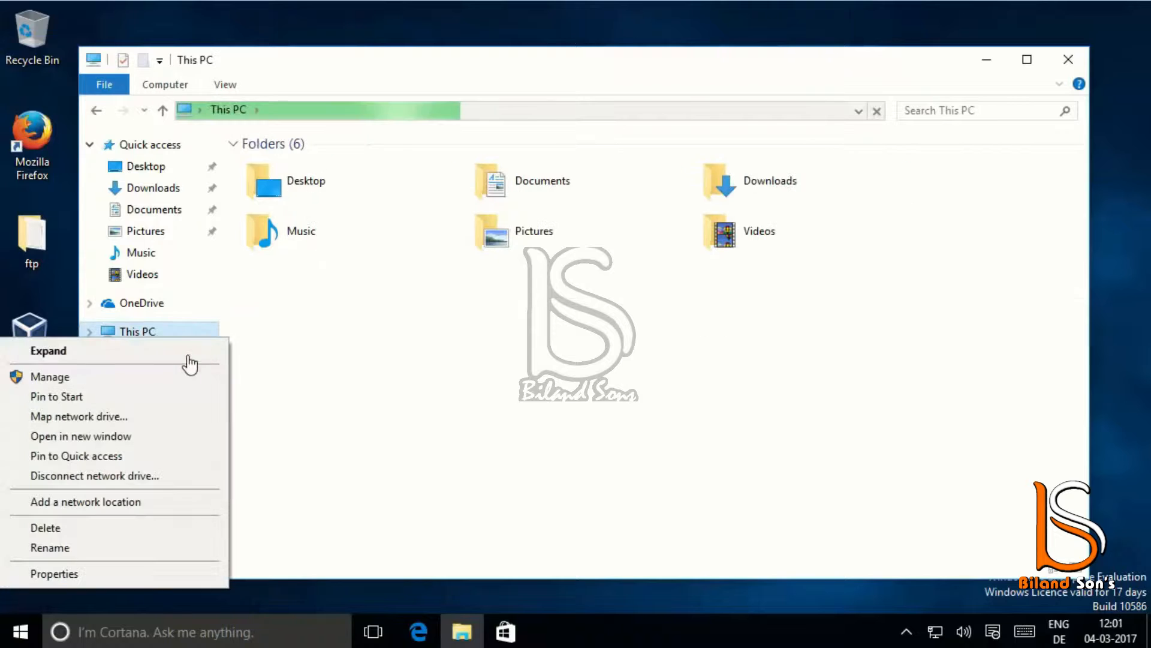
click(66, 377)
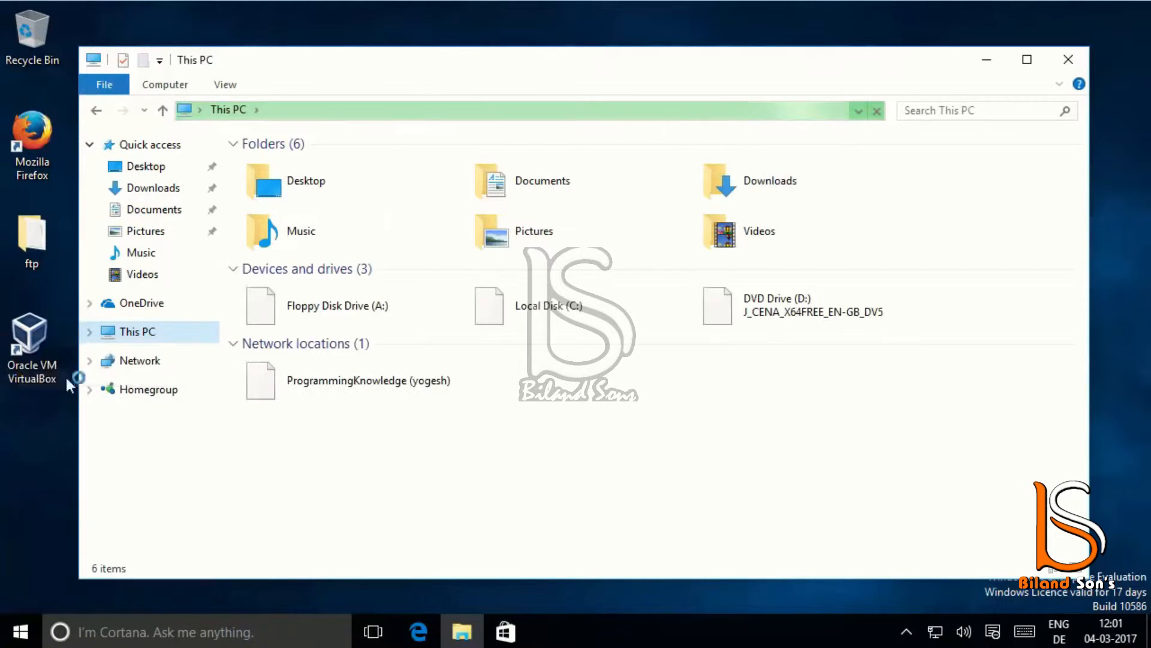
click(985, 59)
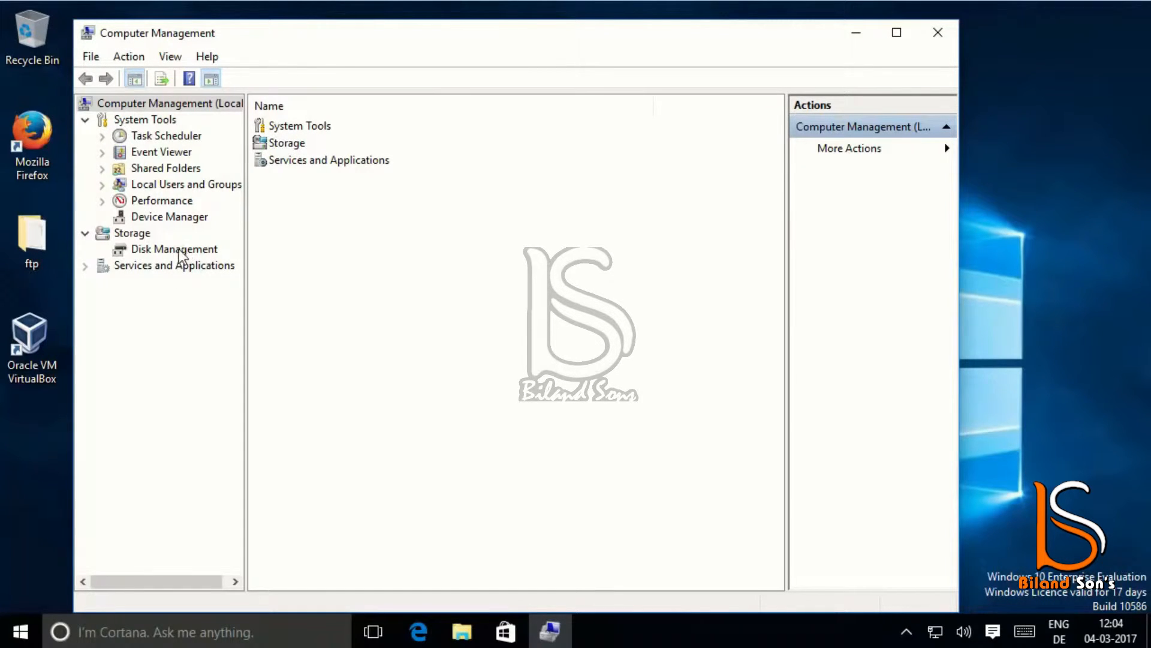
click(141, 248)
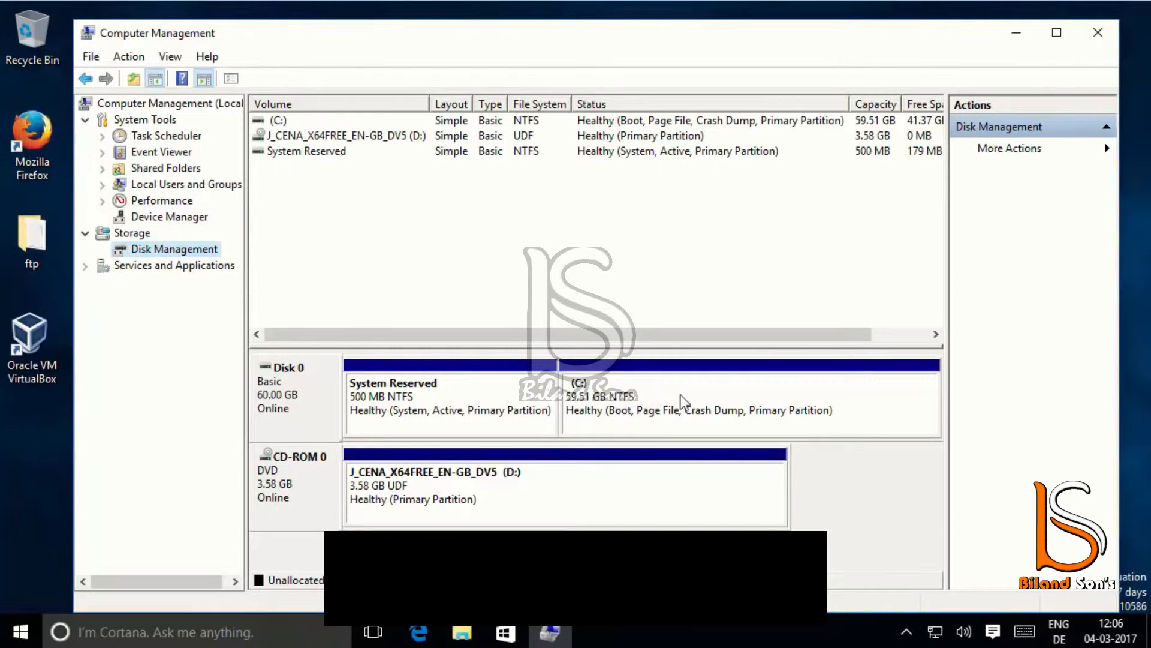
Shrink the C: volume on Disk 0 by 5000 MB.
click(653, 398)
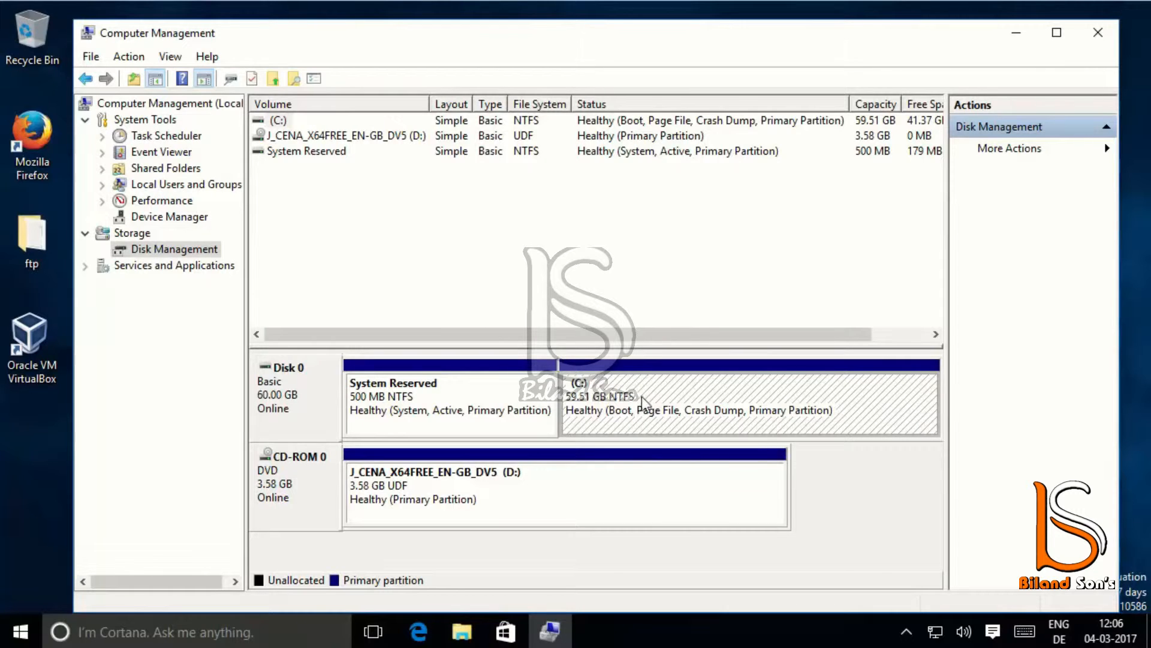
right_click(689, 393)
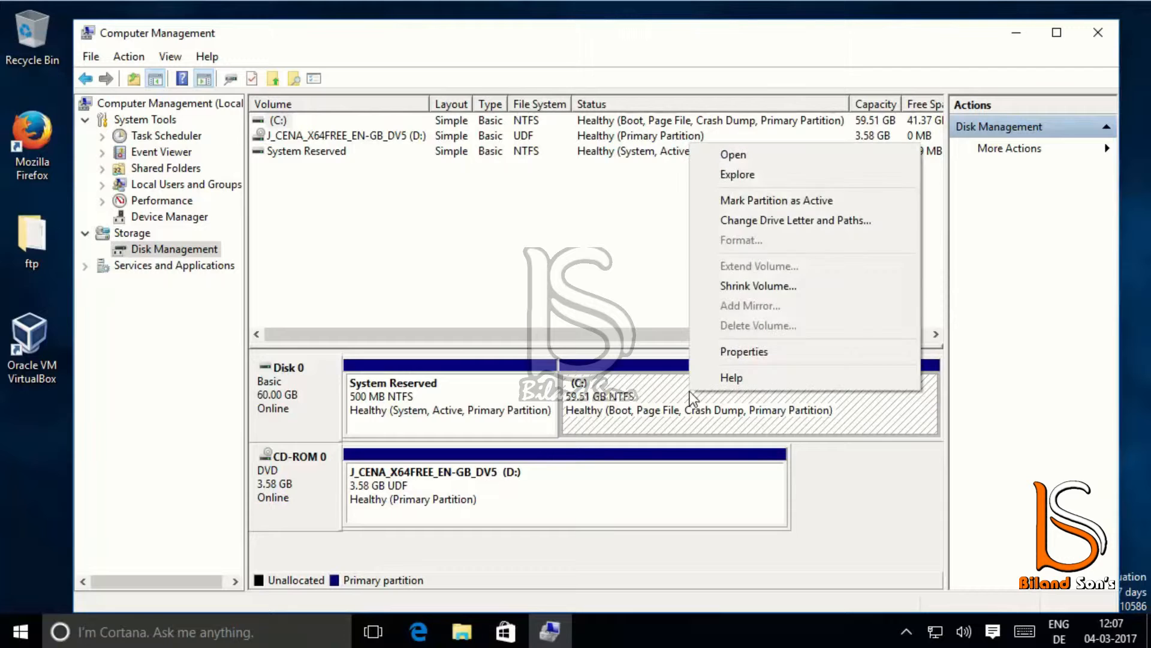
click(765, 286)
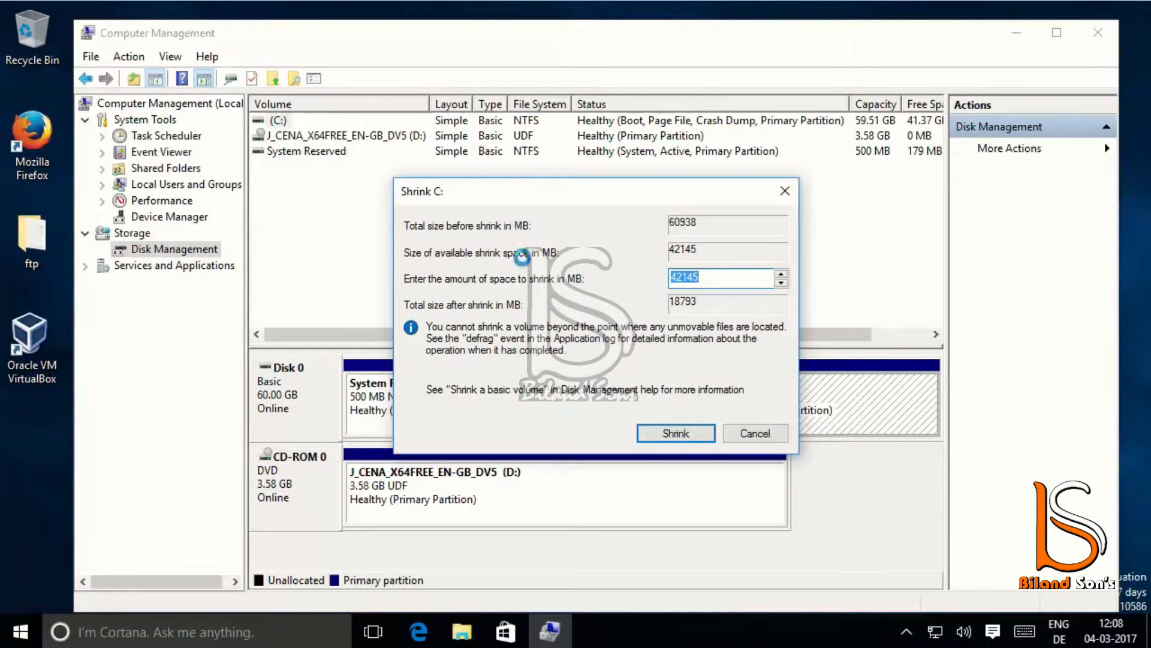
mouse_move(556, 199)
mouse_down()
mouse_move(577, 199)
mouse_move(559, 202)
mouse_up()
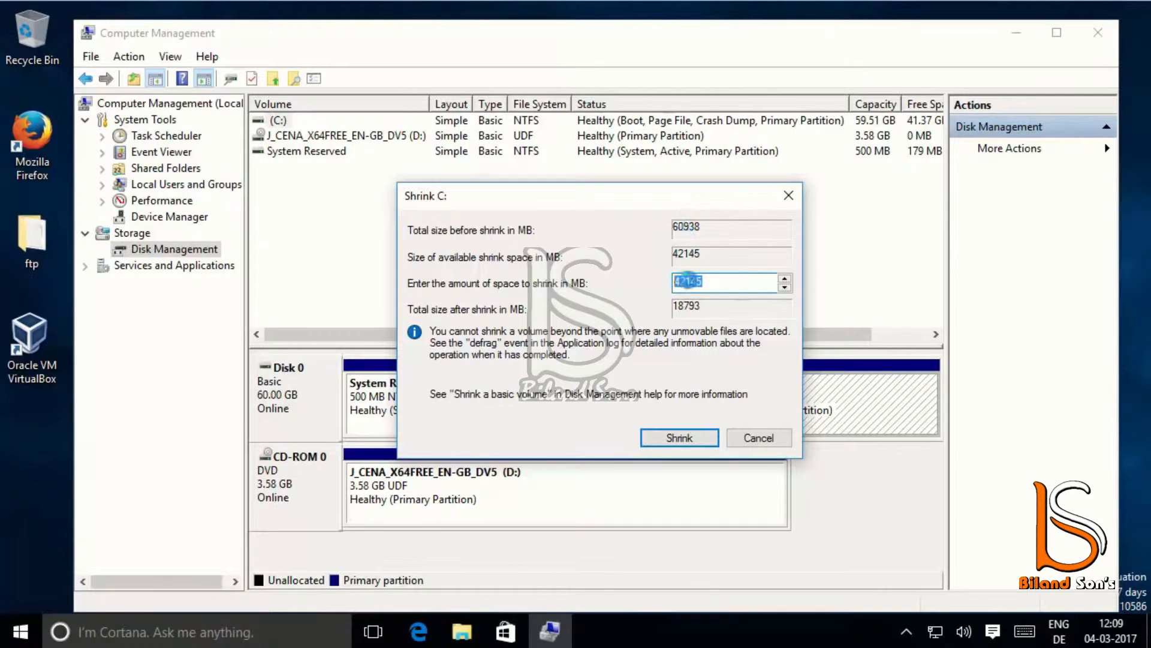
click(685, 282)
double_click(685, 282)
text(5000)
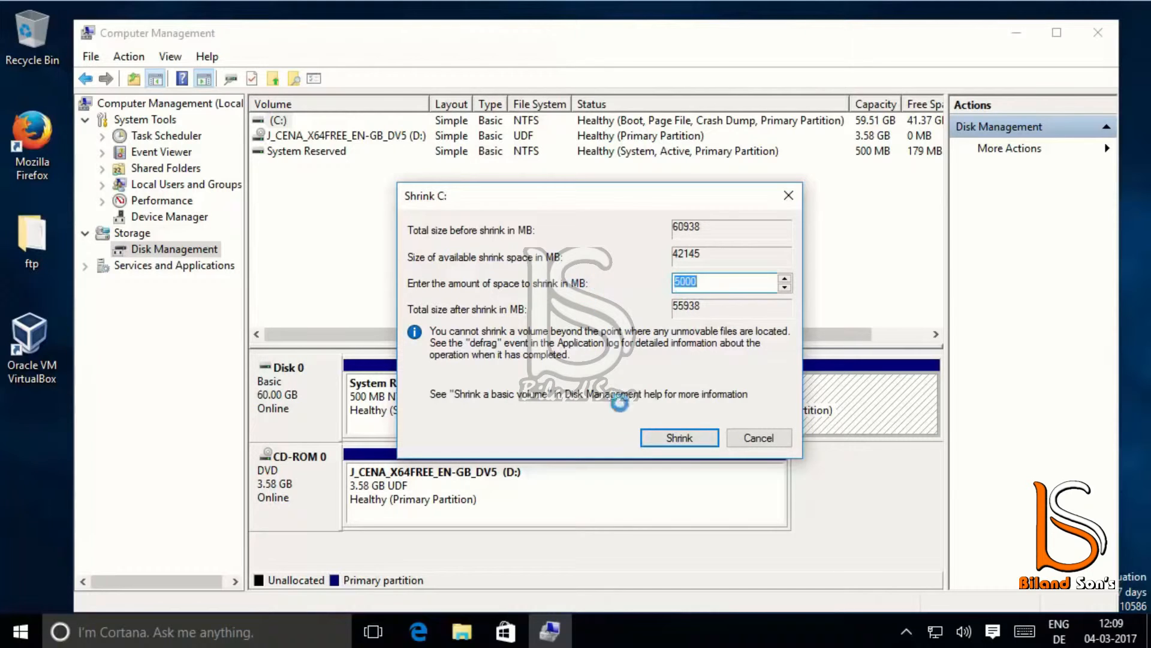
click(668, 436)
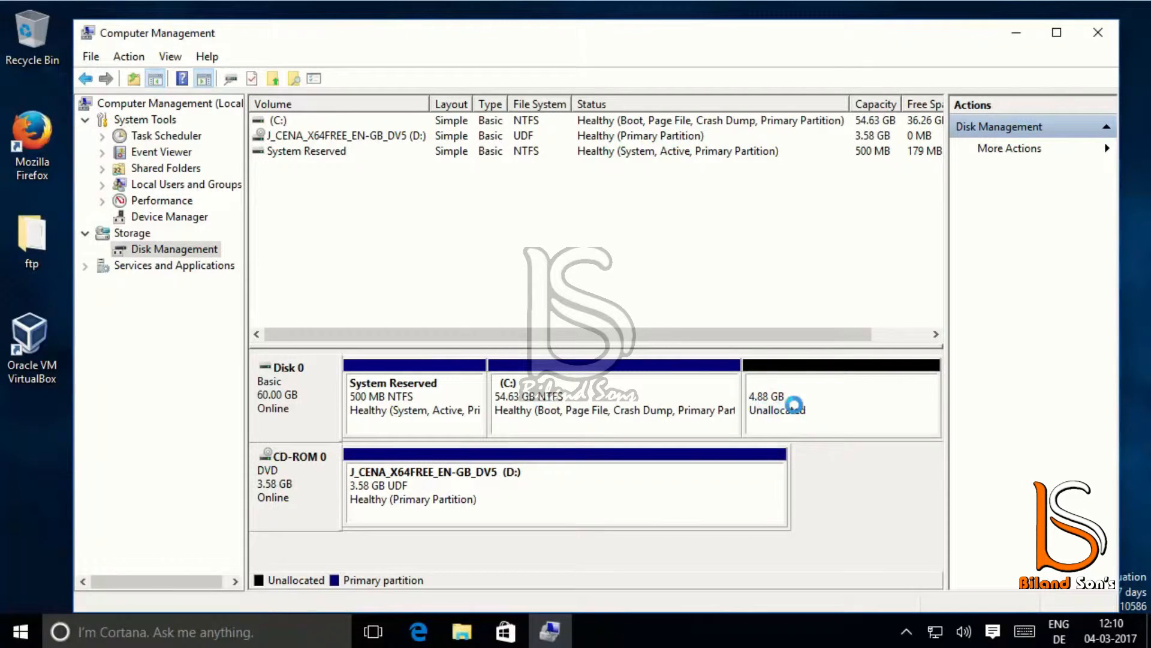
Set up a new simple volume of 4999 MB in Disk 0's unallocated space and assign it drive letter E.
click(805, 393)
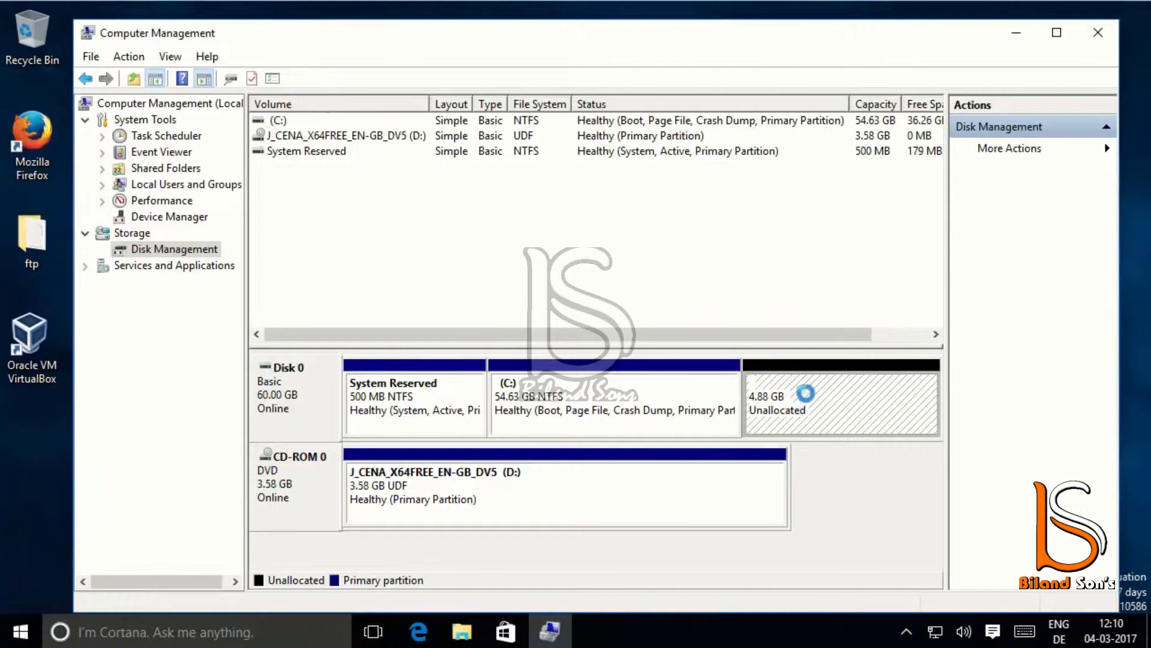
right_click(802, 394)
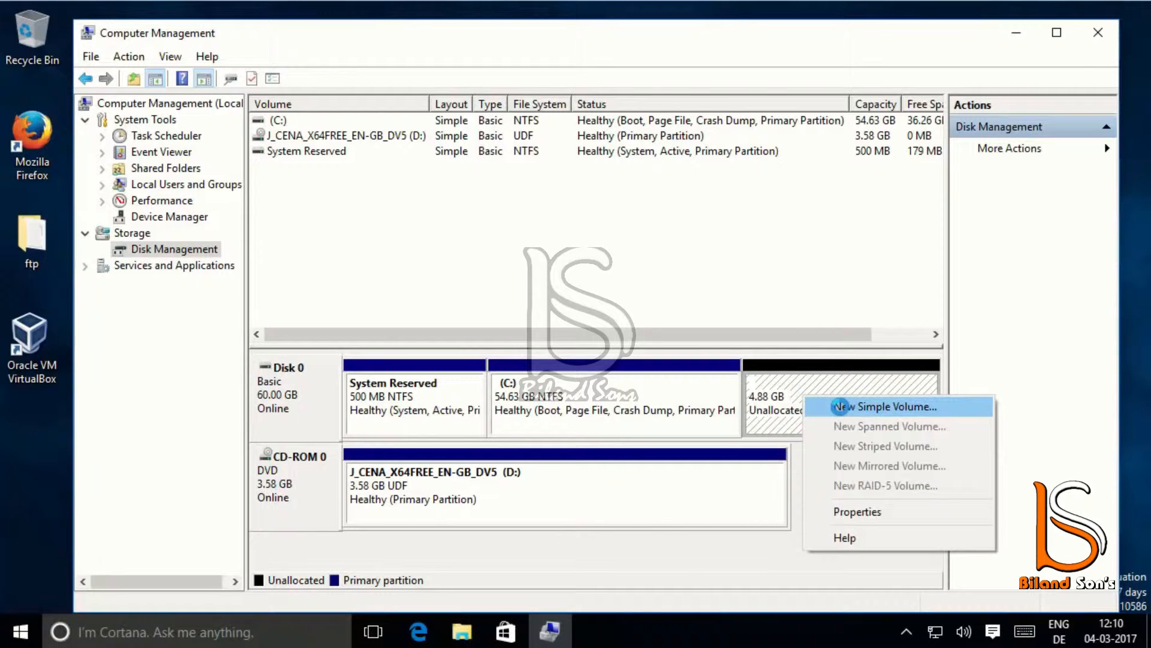
click(839, 406)
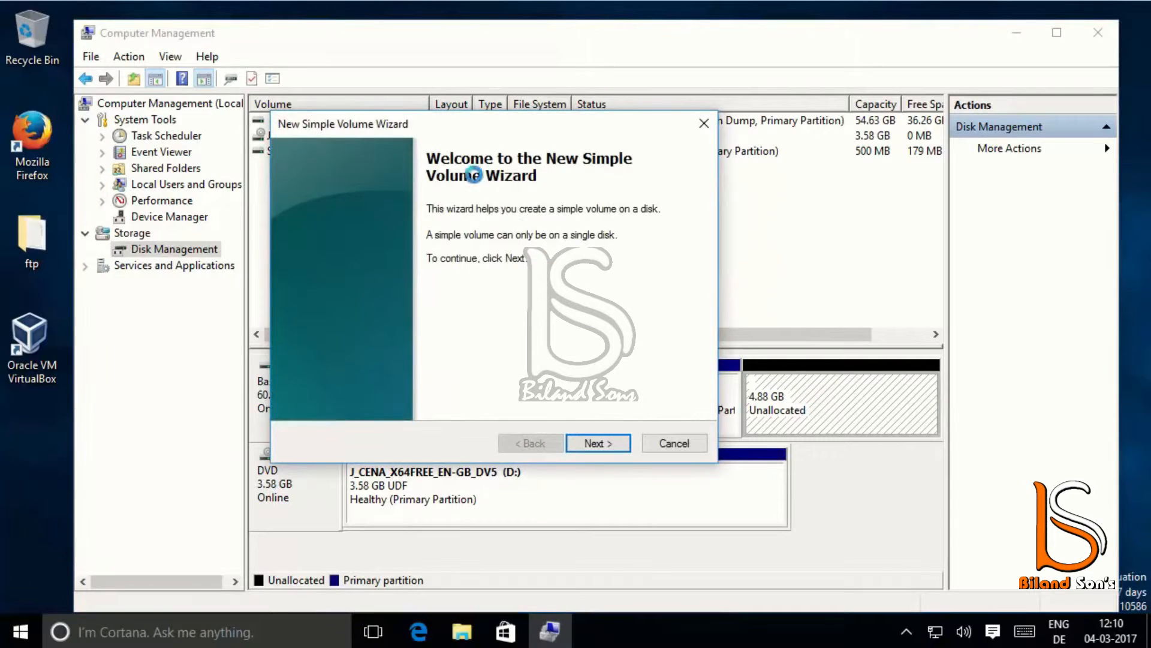
drag(498, 126, 663, 135)
click(759, 450)
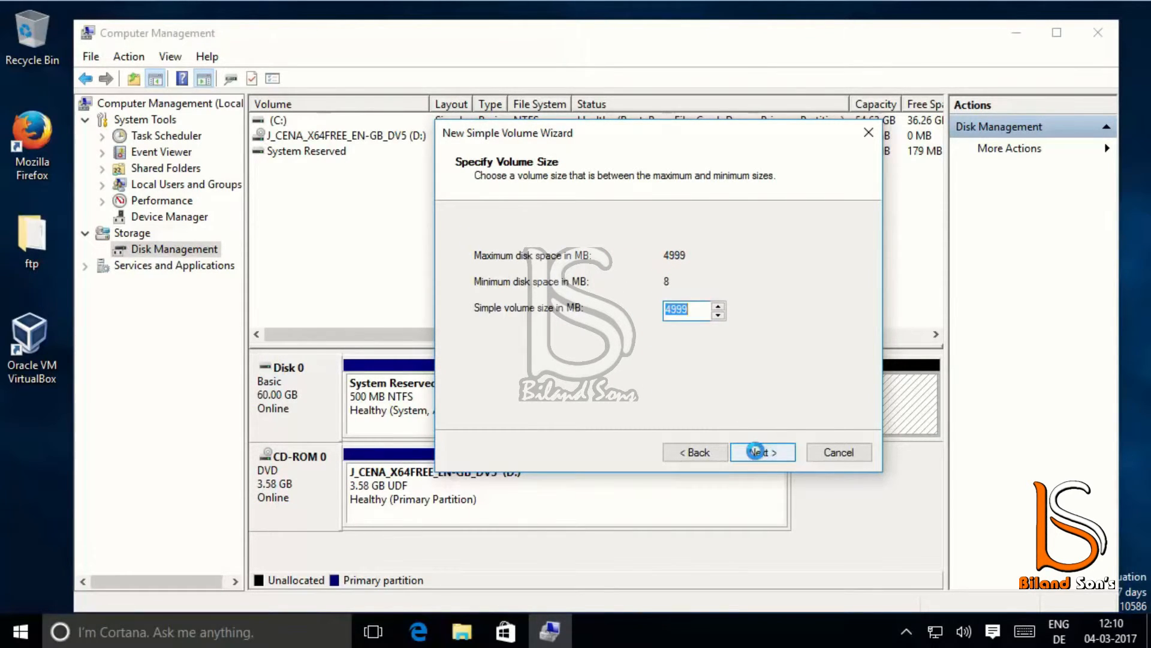
click(756, 451)
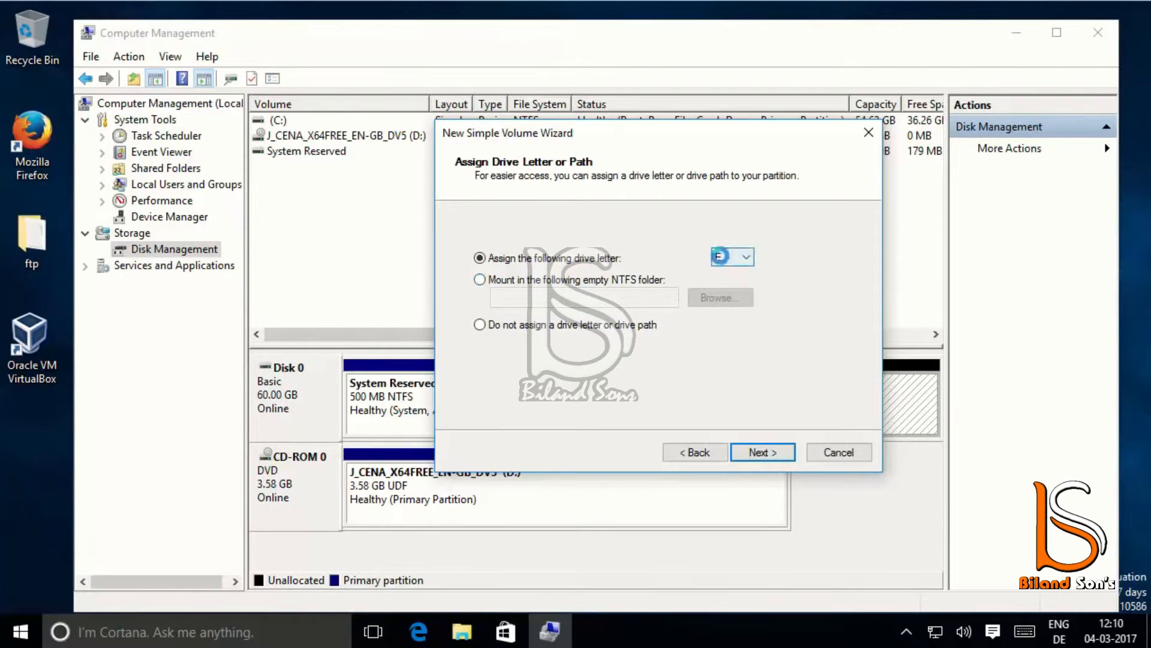
click(747, 257)
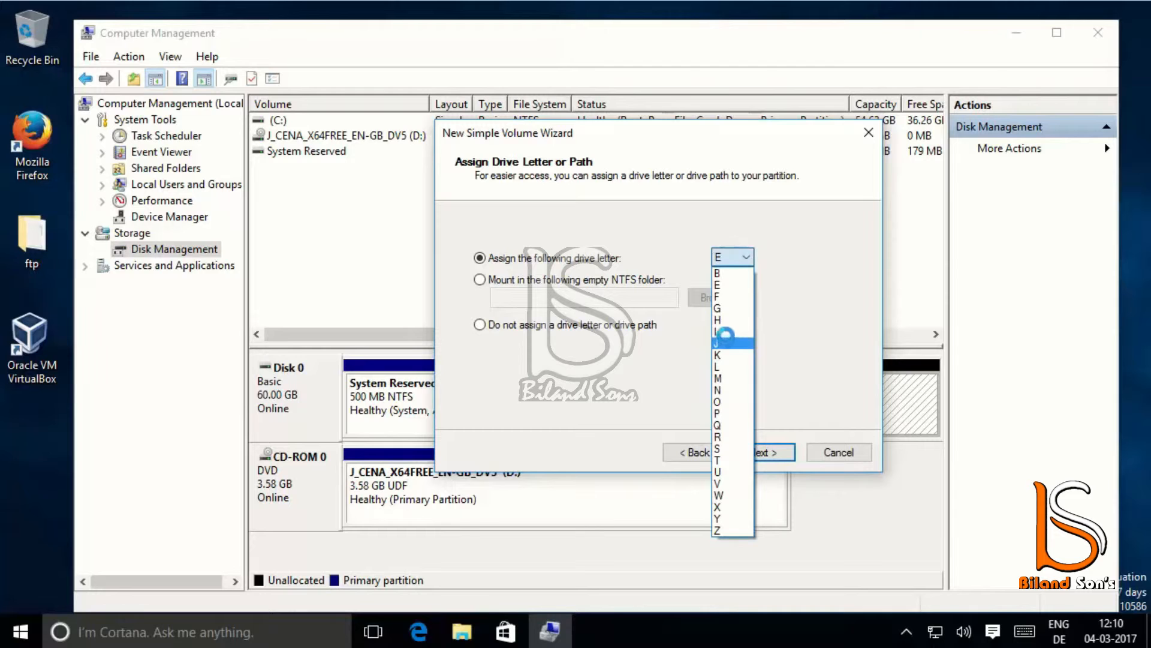
click(726, 285)
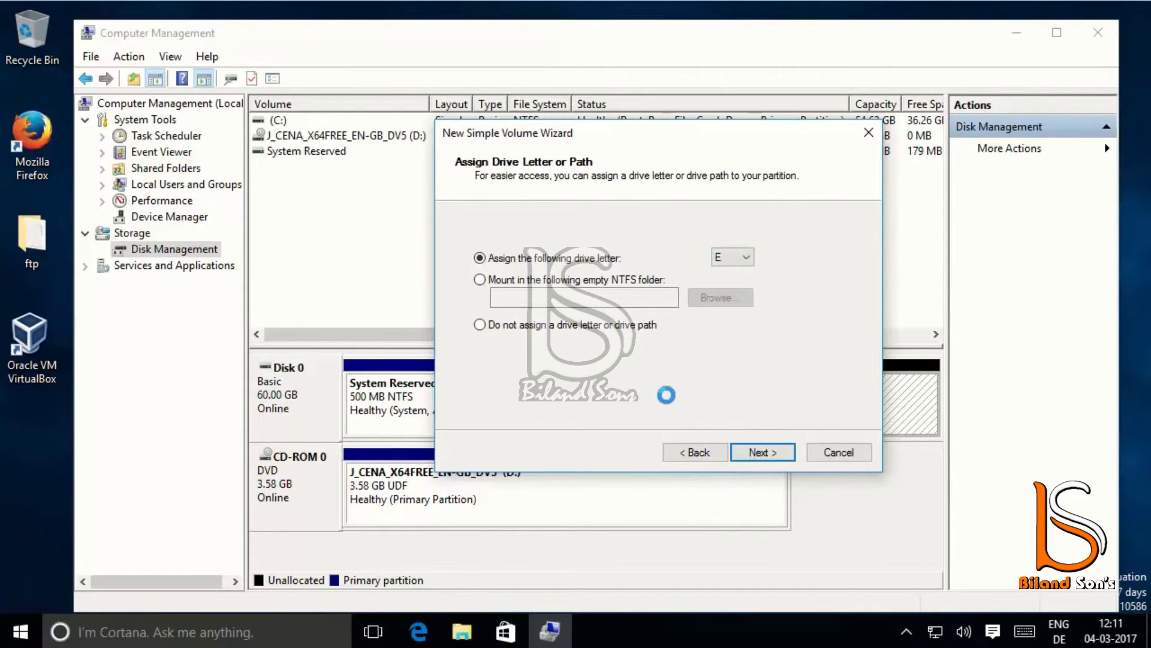
click(758, 452)
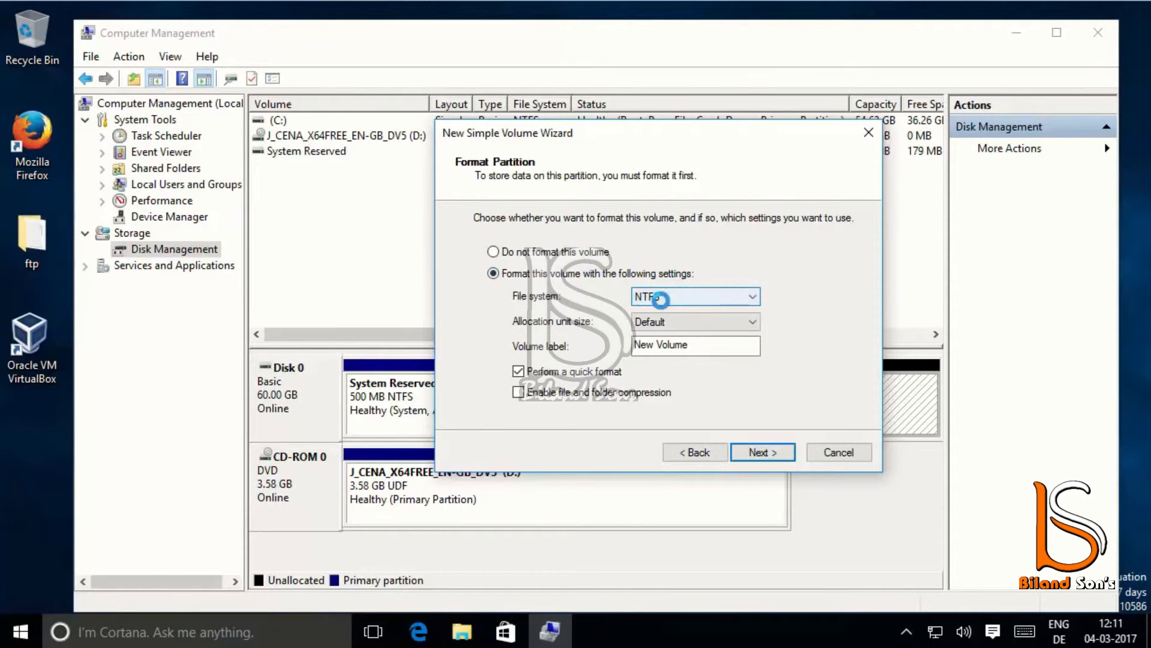
Label the new volume Data, keep the NTFS quick format with default allocation unit size, and finish creating it.
drag(694, 345, 599, 334)
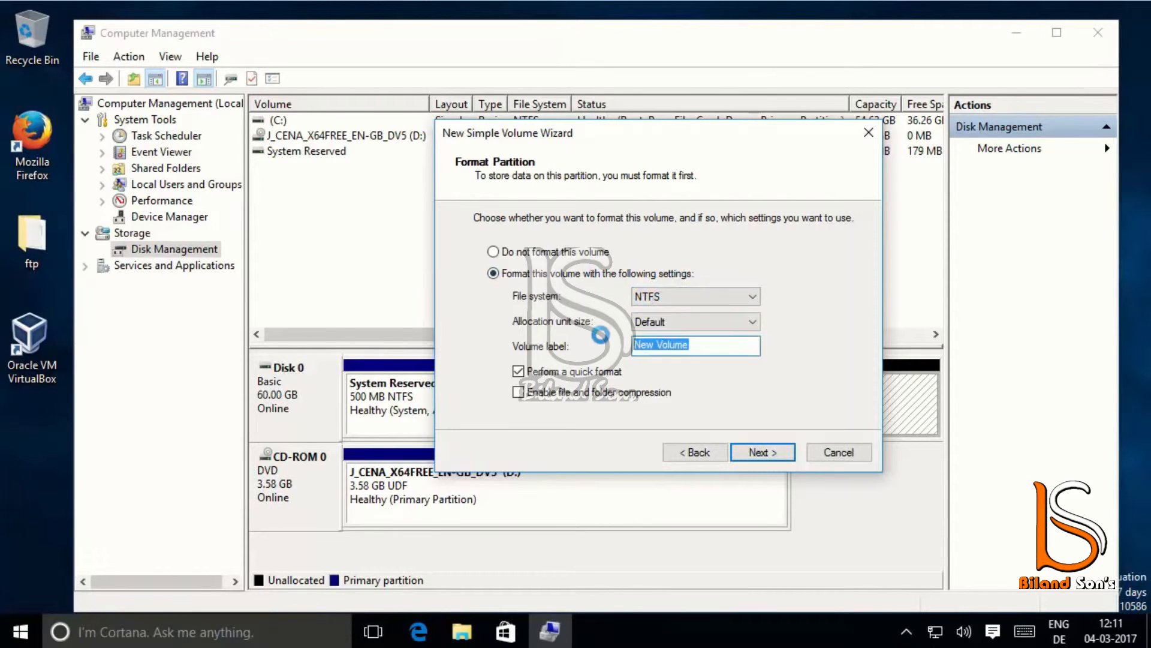
click(701, 346)
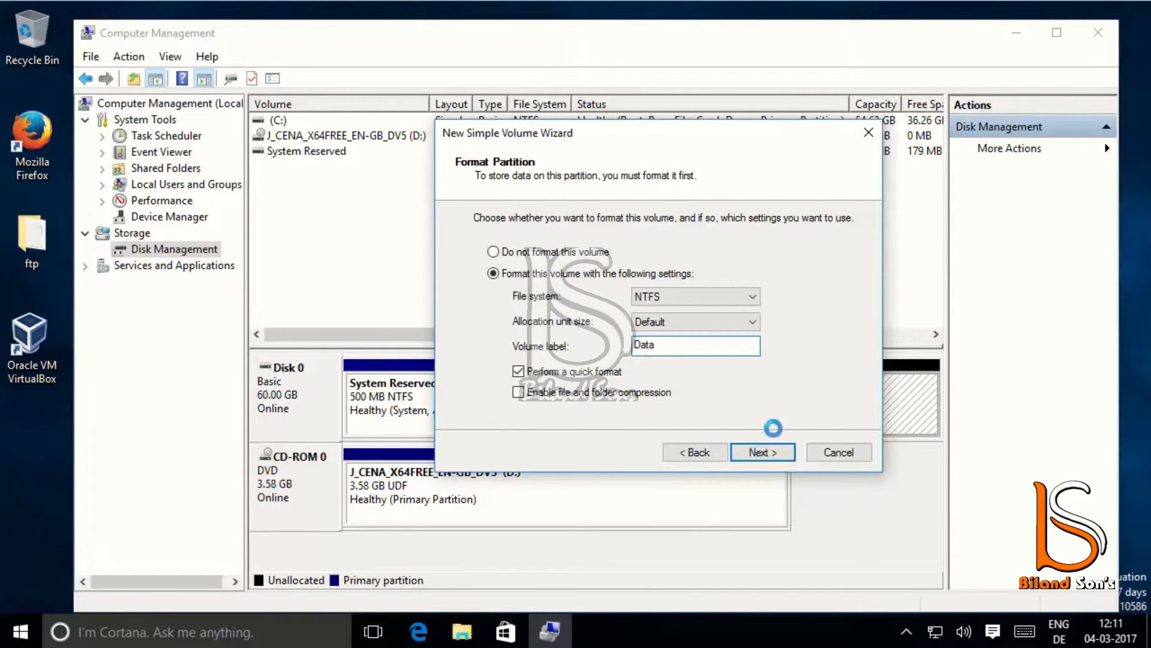
click(765, 451)
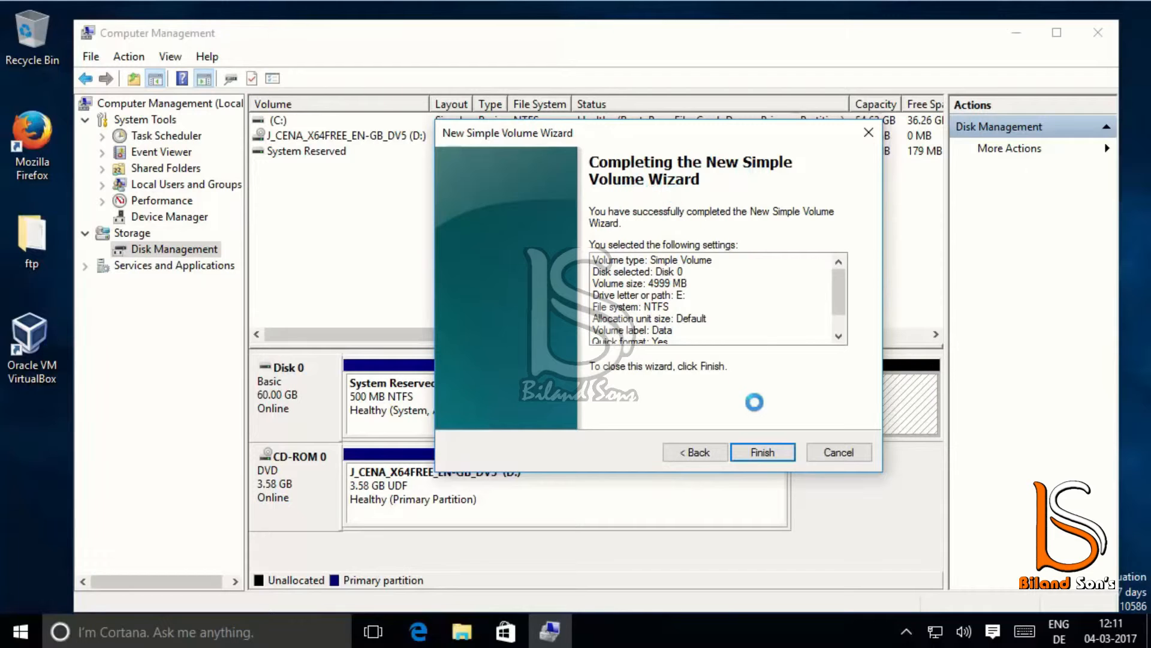
click(763, 452)
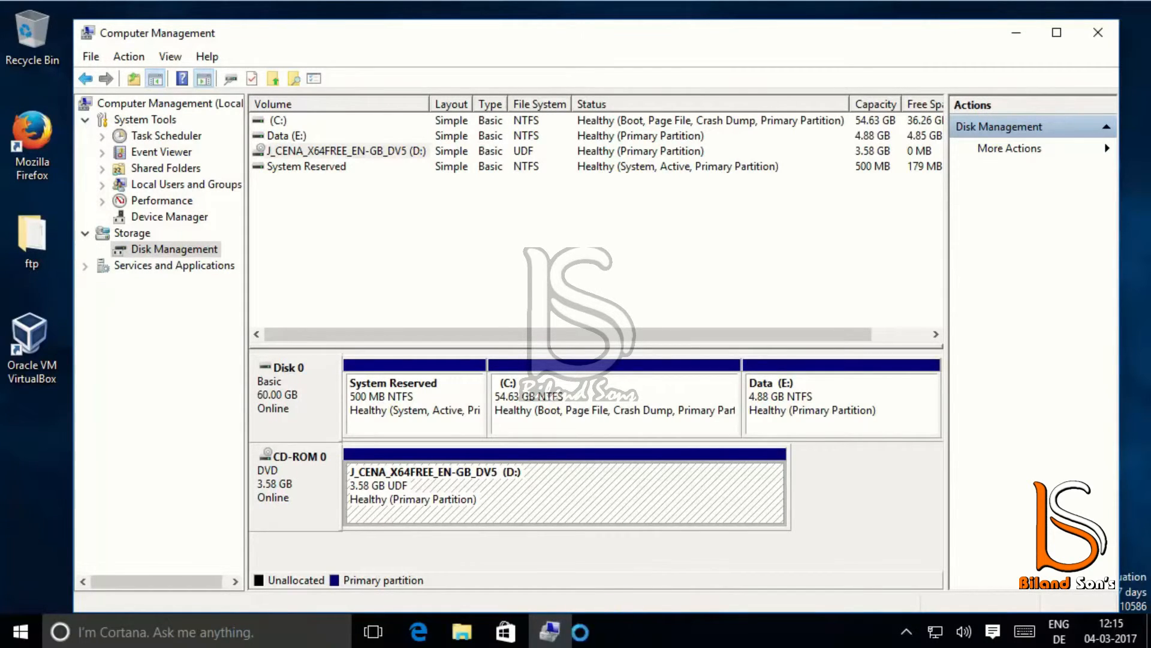
Check in File Explorer's This PC view for the new Data (E:) drive, and return to Computer Management.
click(466, 627)
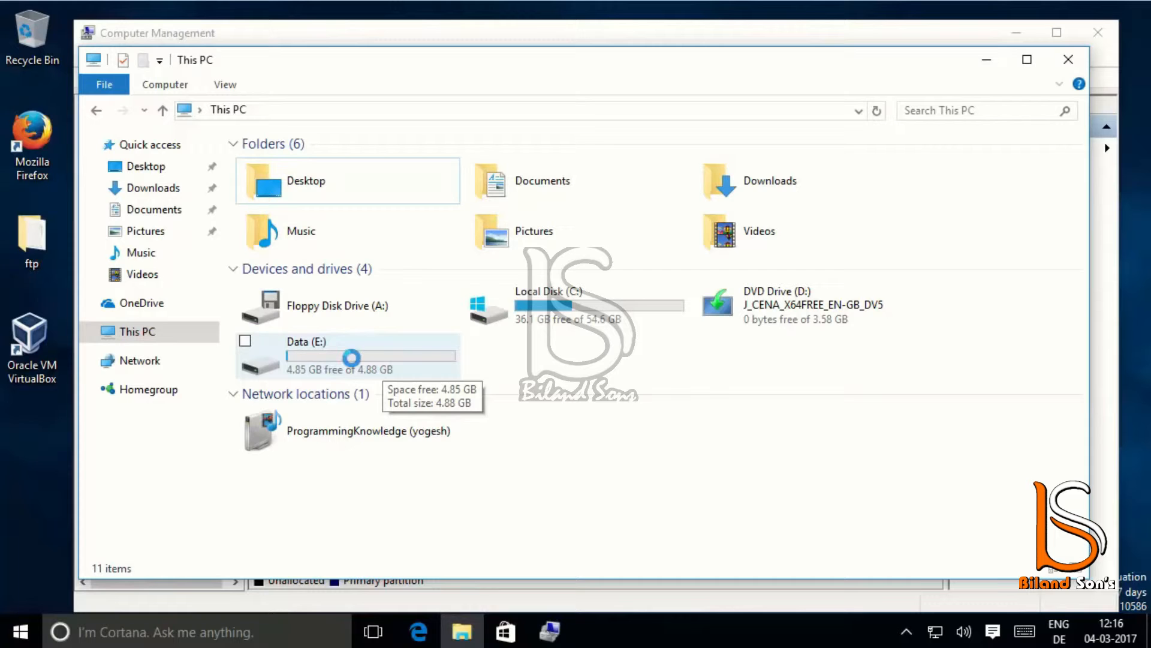
click(977, 59)
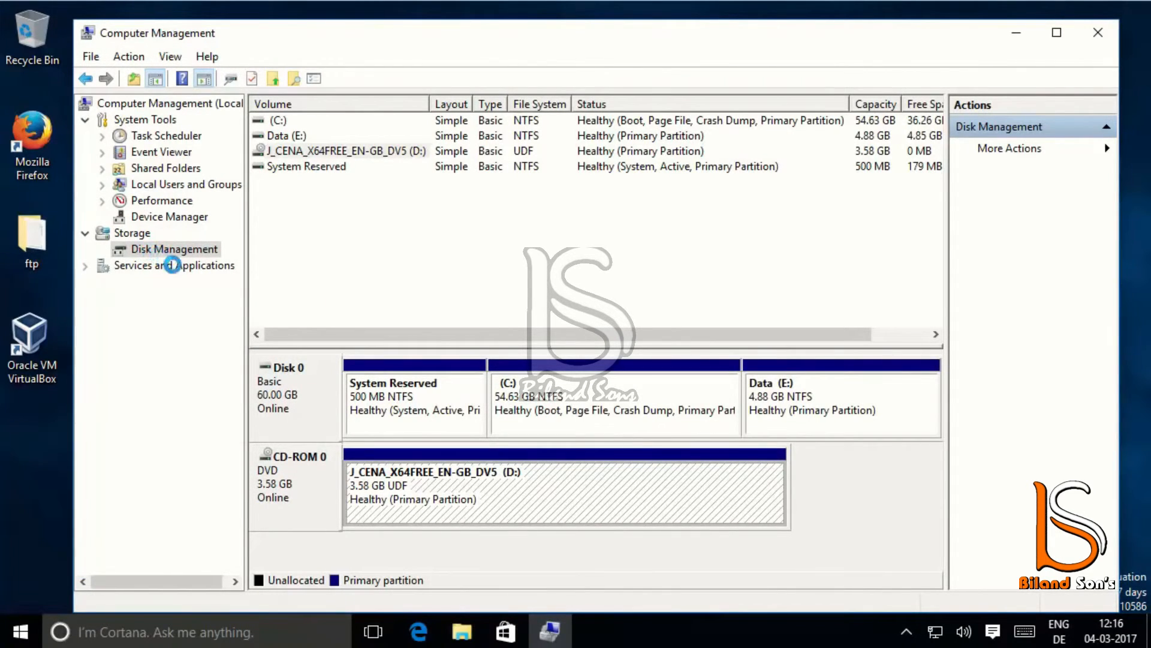
Delete the Data (E:) volume from Disk 0, accepting the loss of its data.
click(795, 401)
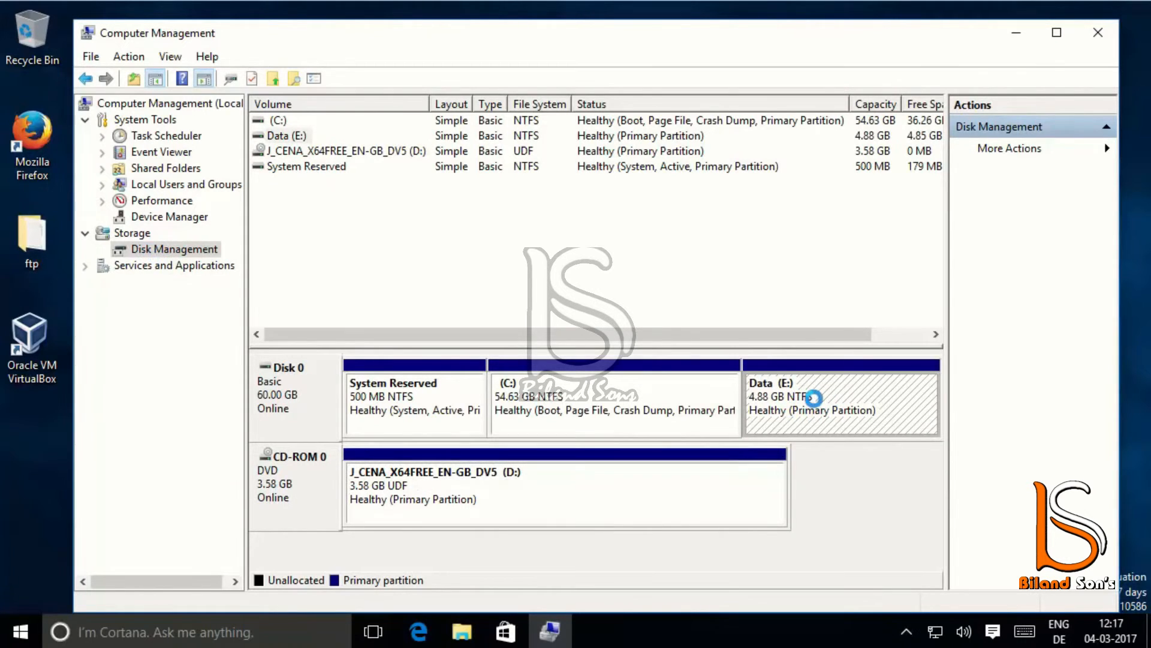
right_click(814, 393)
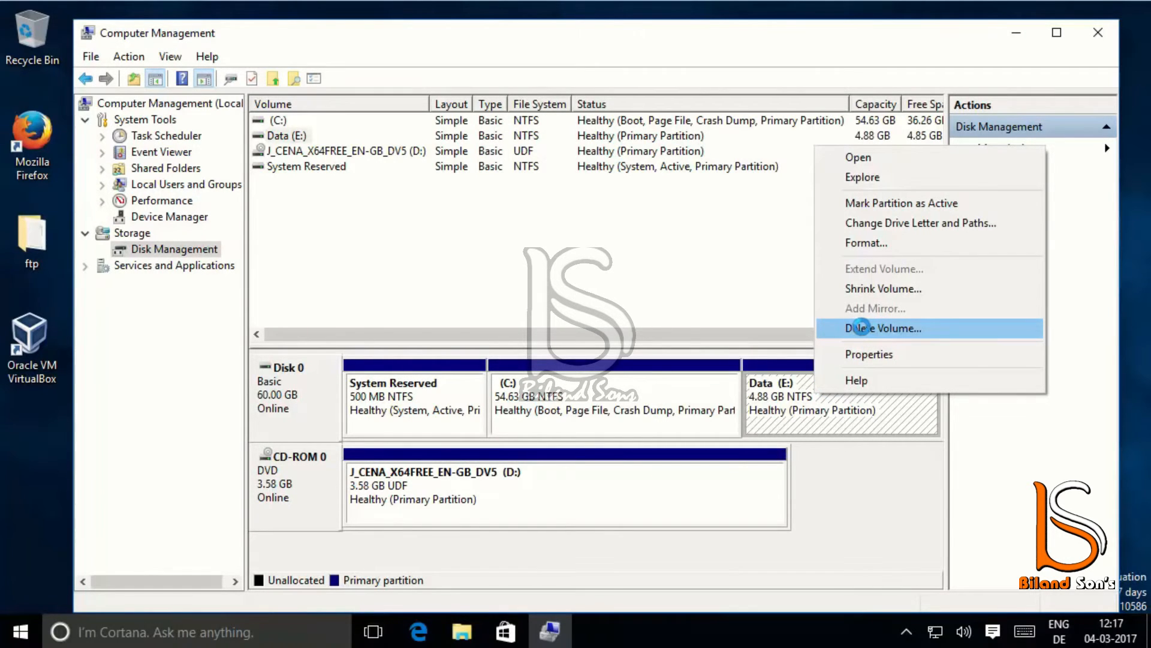
click(862, 328)
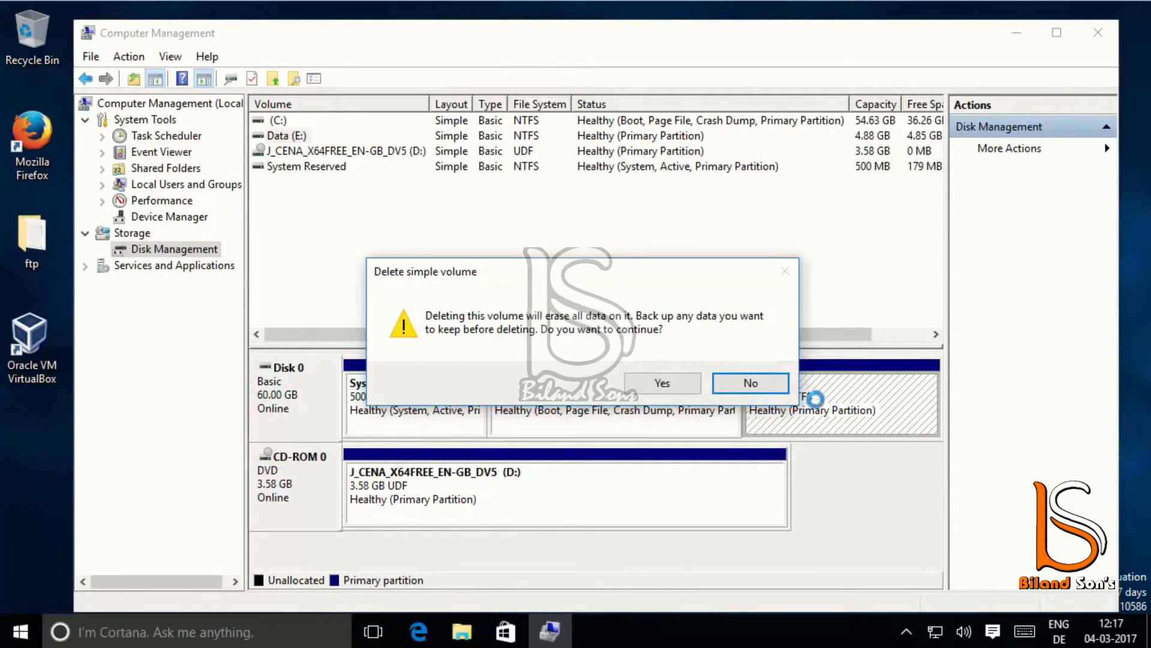
click(637, 382)
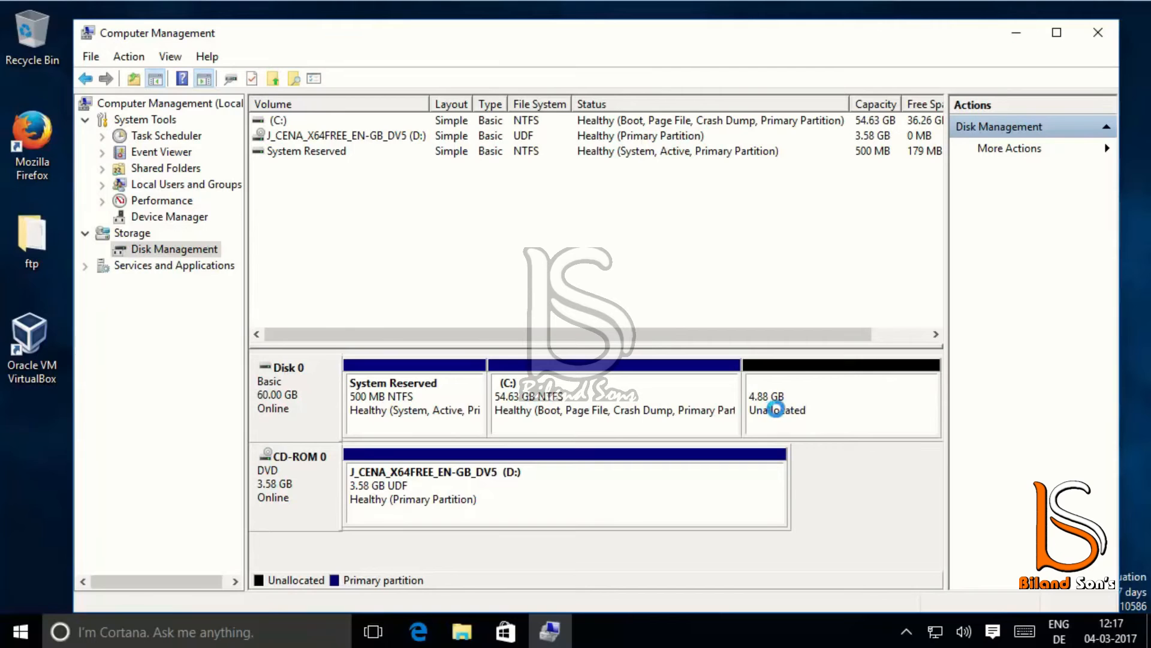
Extend the C: volume with the full 4999 MB of unallocated space on Disk 0.
click(596, 393)
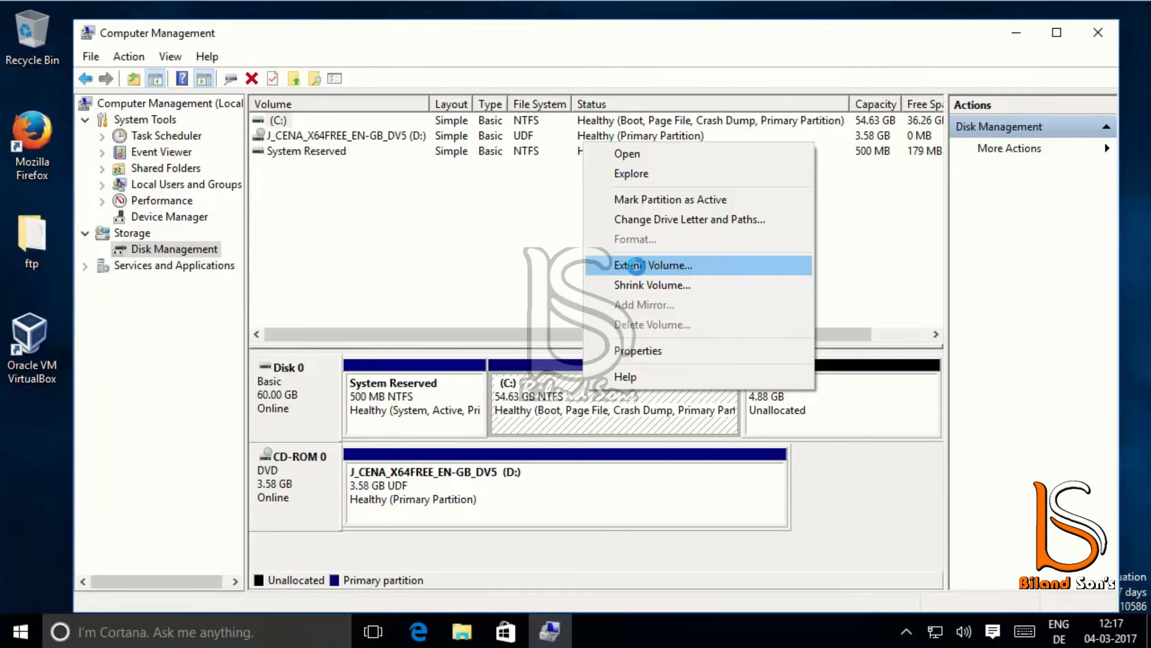
click(636, 265)
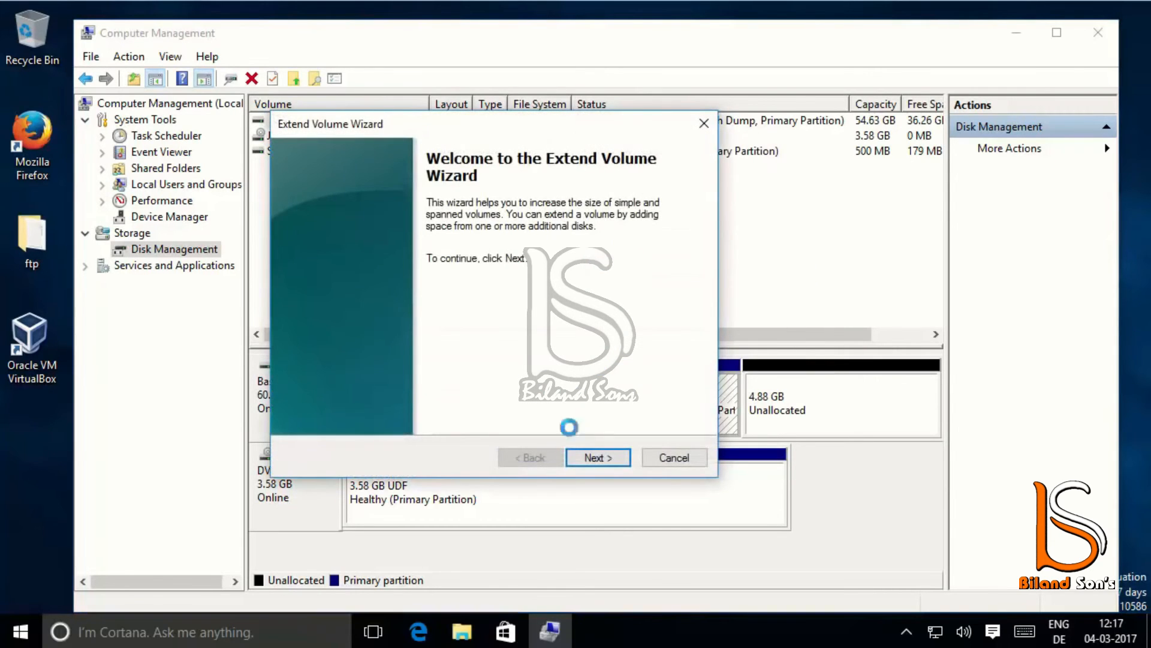
click(594, 457)
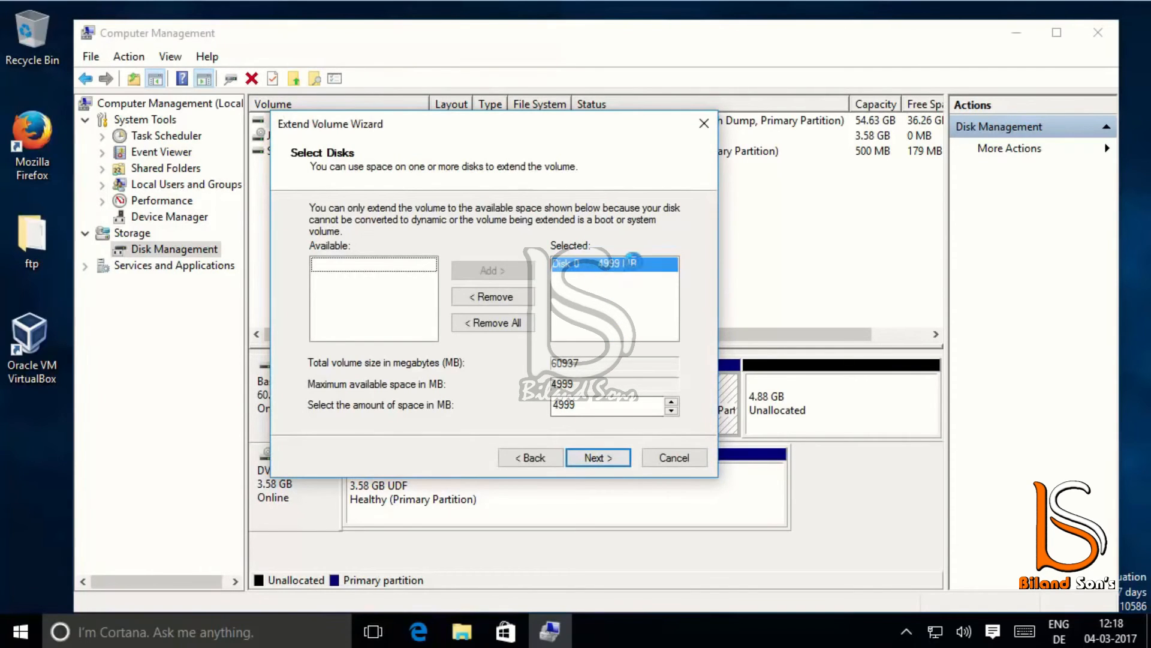
click(597, 457)
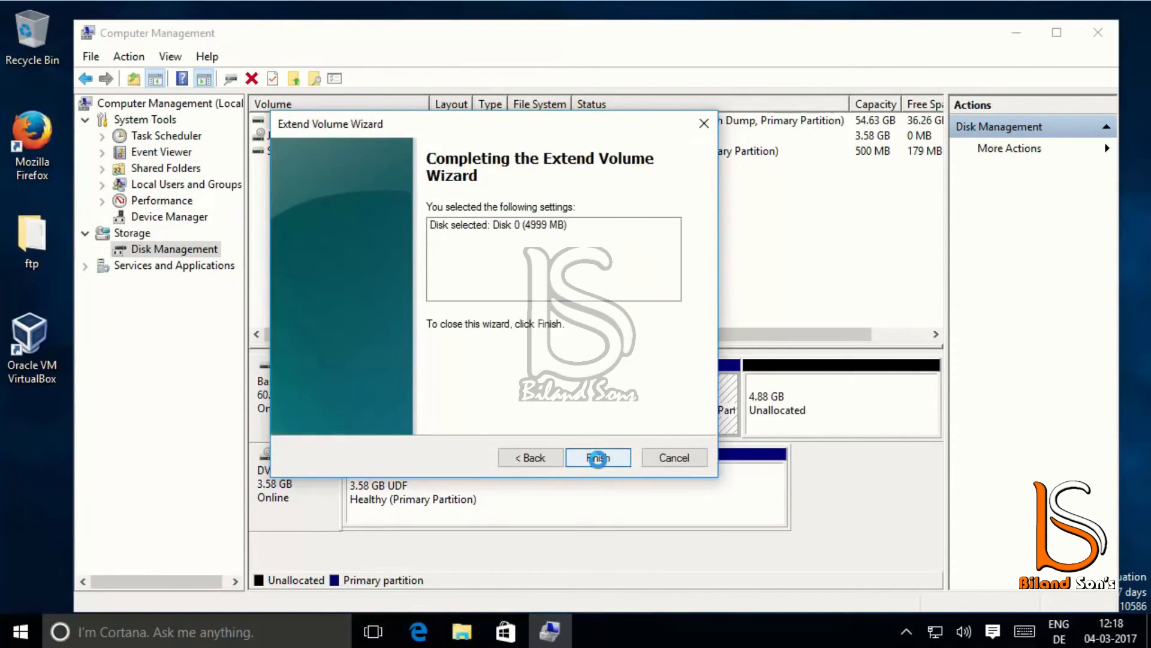
click(596, 457)
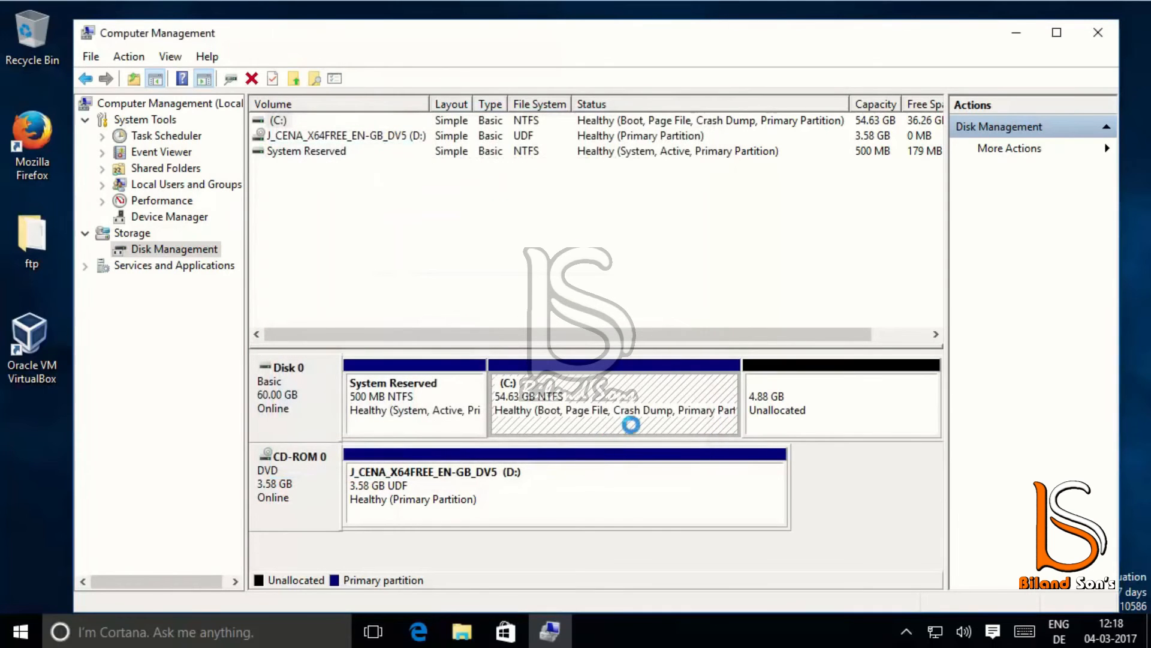